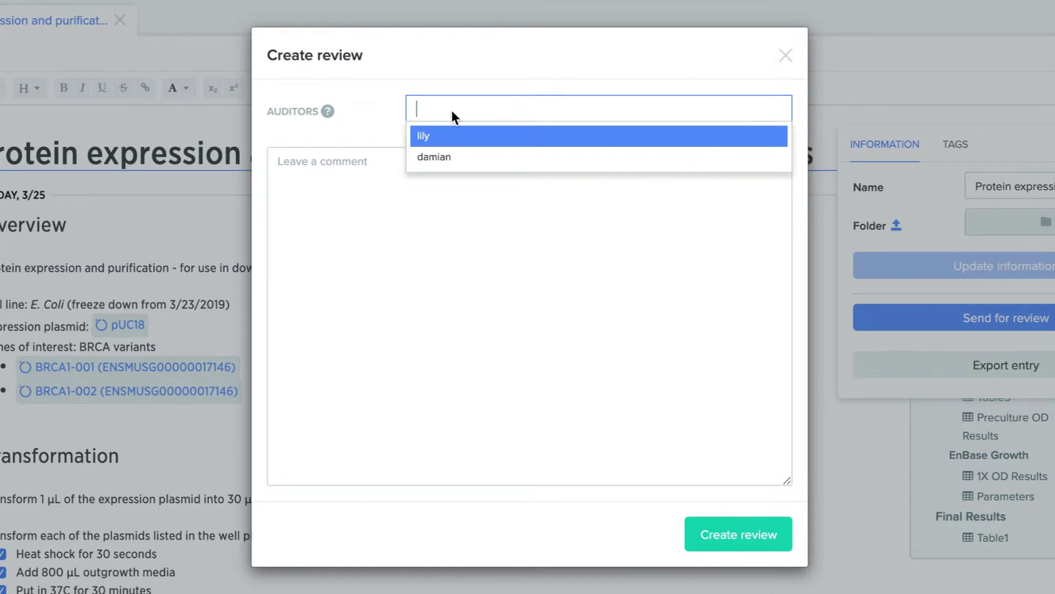
- Request the first auditor's review, commenting "Typical protein expression and purification. Got a decent amount of clean protein. Let me know if anything in these notes is unclear."
left_click(450, 136)
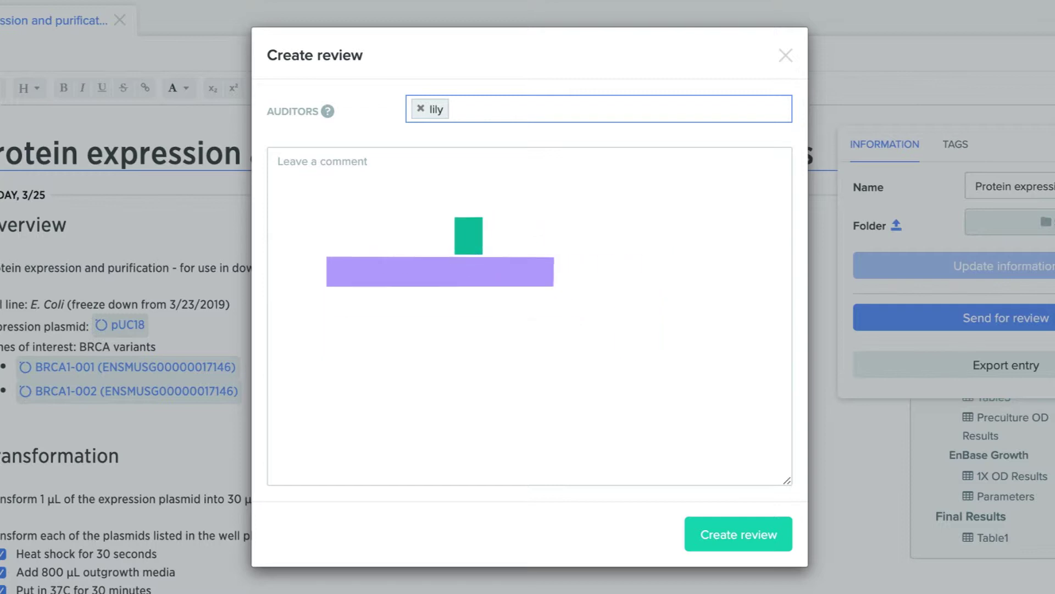
left_click(279, 161)
type("Typical pro")
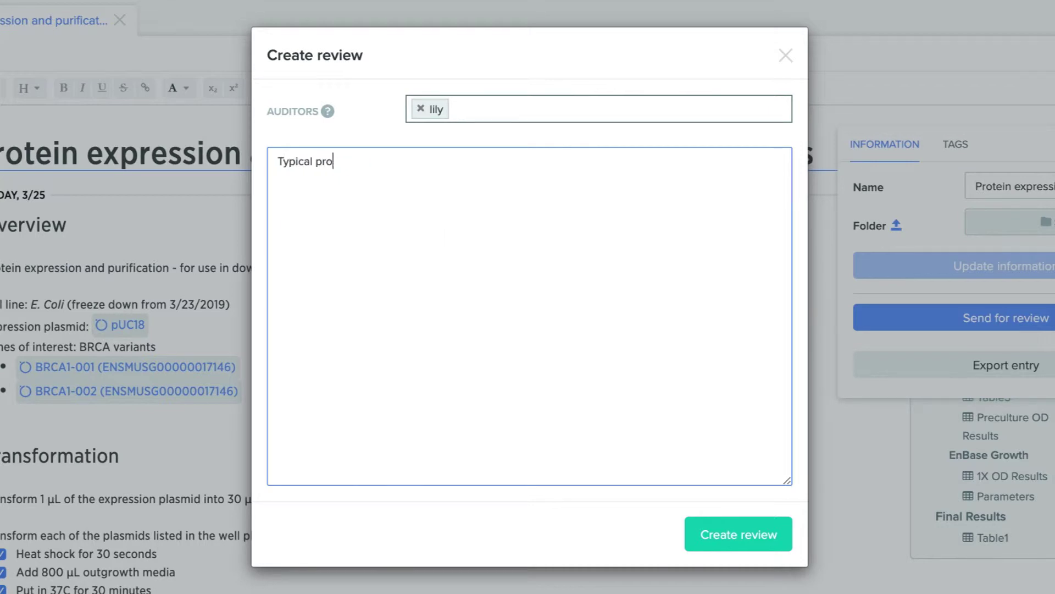
type("tein expression and purification. Got a ")
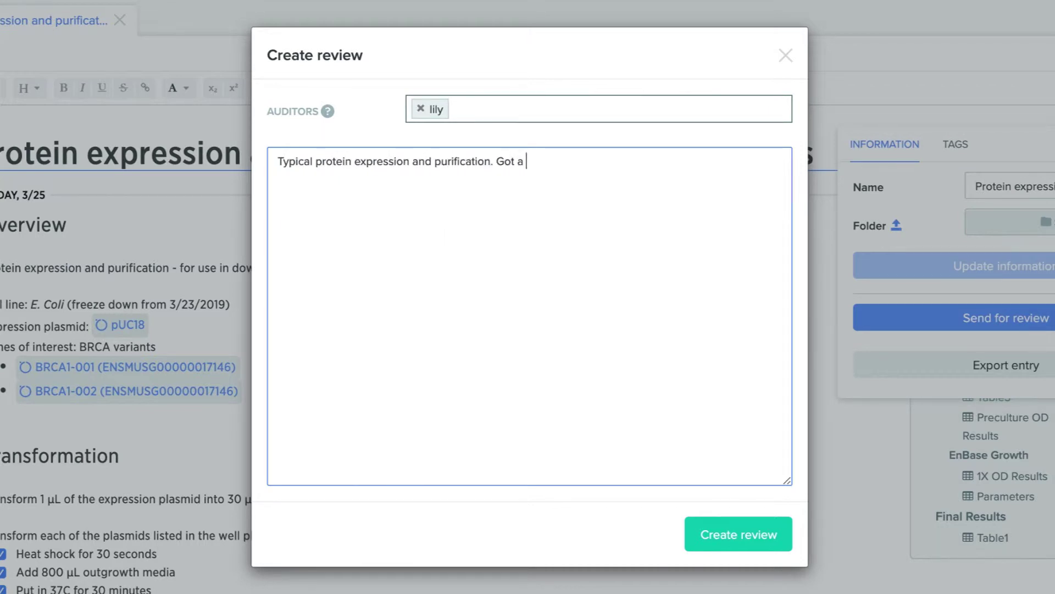
type("decent amount of clean protein. Let me know if anything in these notes is unclear.")
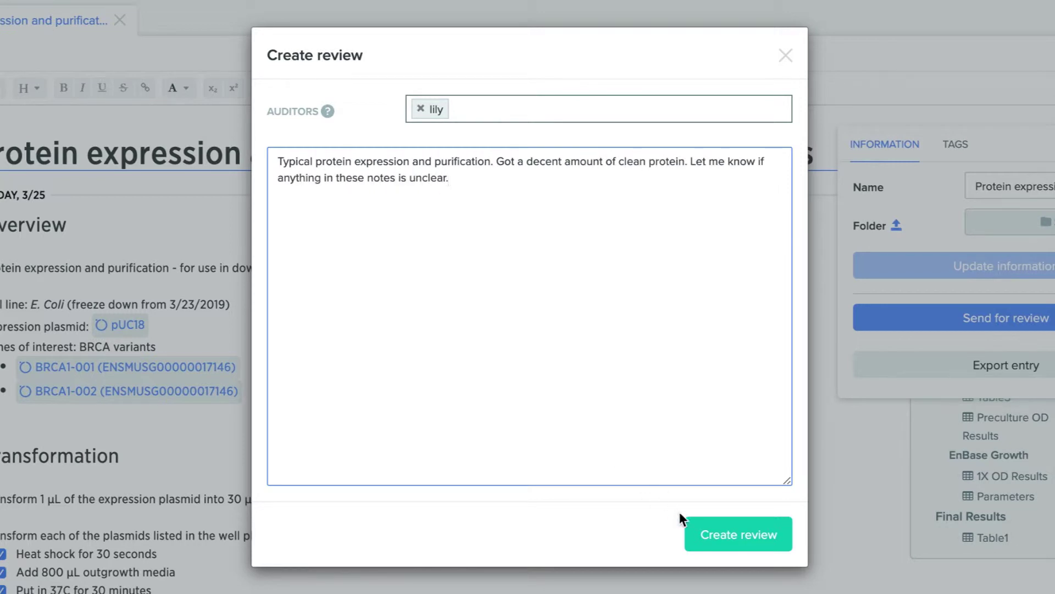
left_click(758, 548)
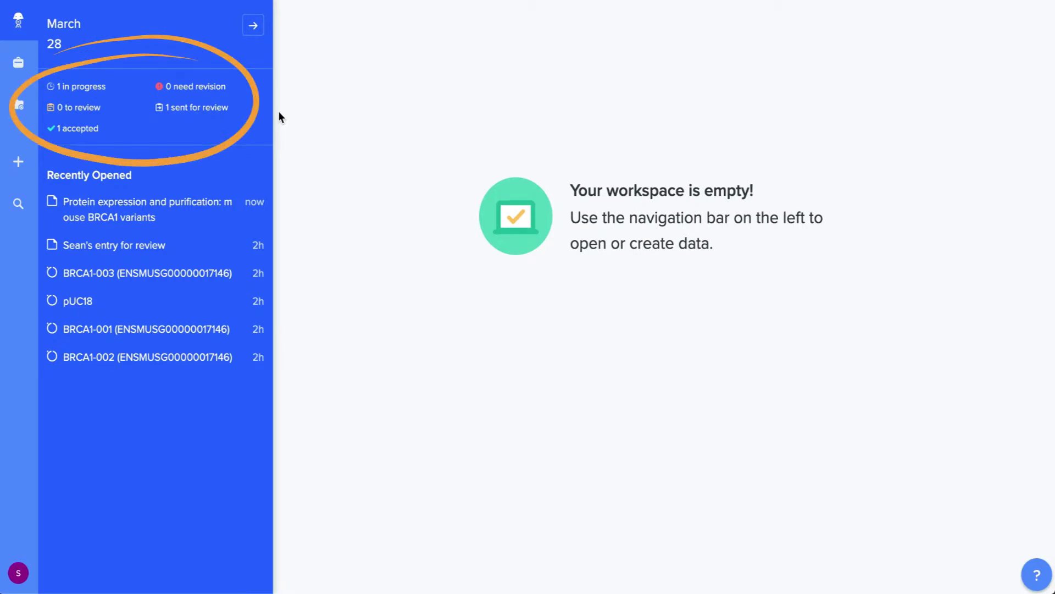
- Open the mouse BRCA1 variants entry from the entries sent for review and collapse the search results
left_click(217, 110)
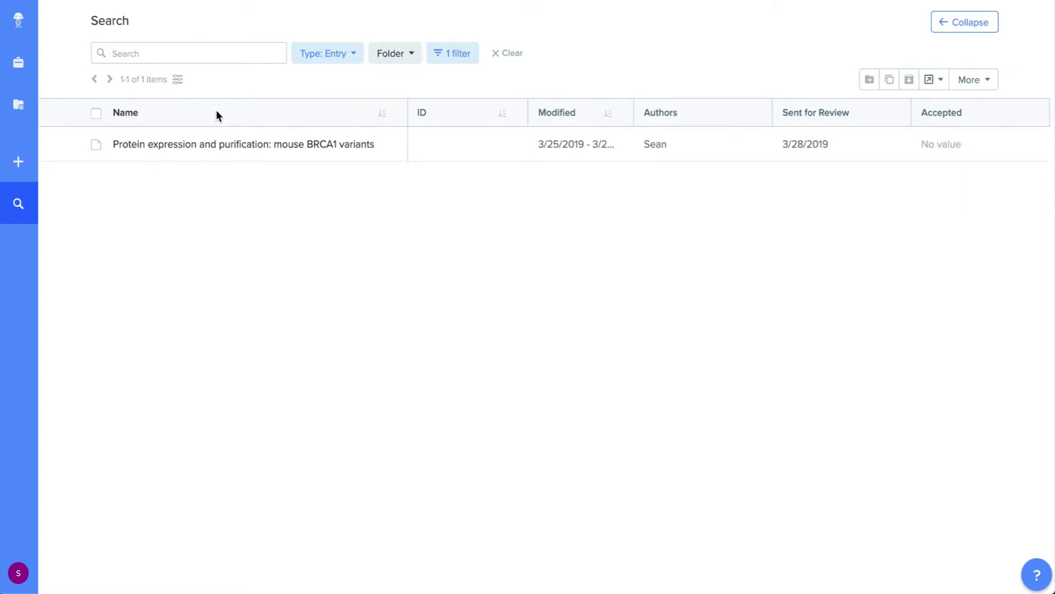
left_click(216, 146)
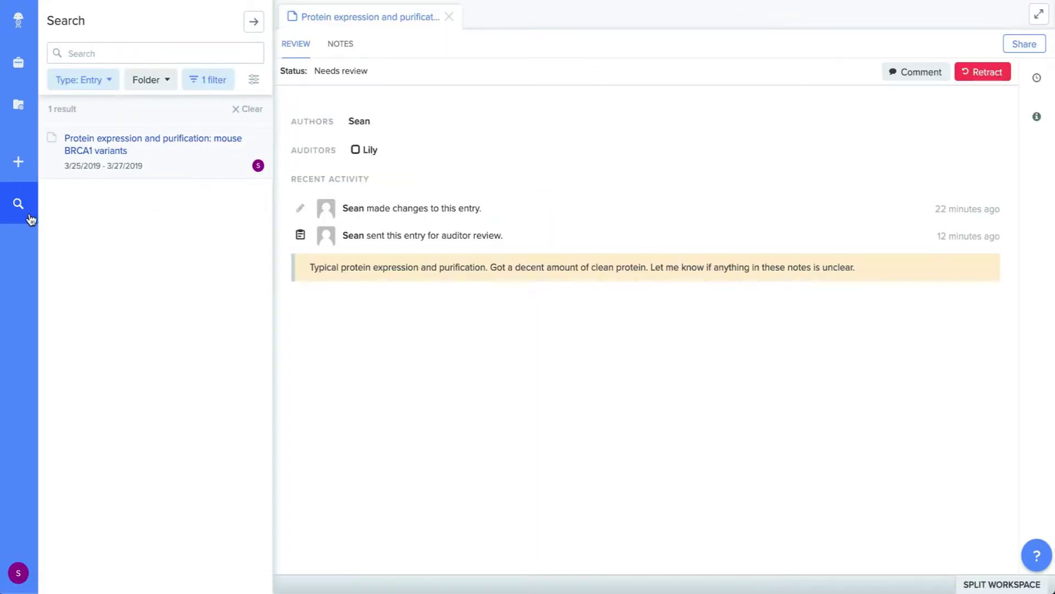
left_click(26, 216)
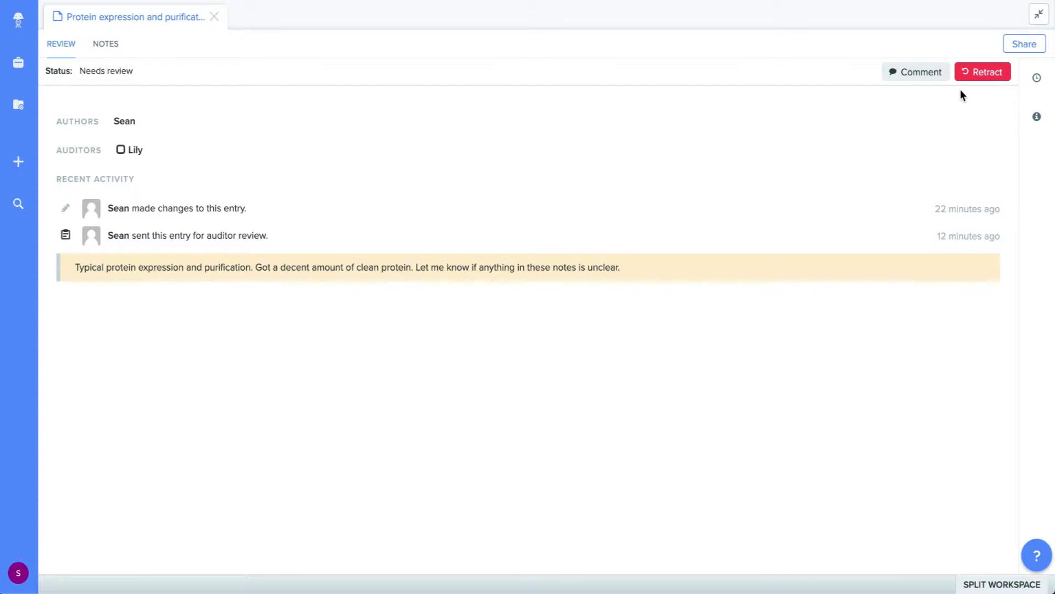
- Retract the entry from review with the comment "Forgot to attach a sequence file."
left_click(978, 80)
type("Forg")
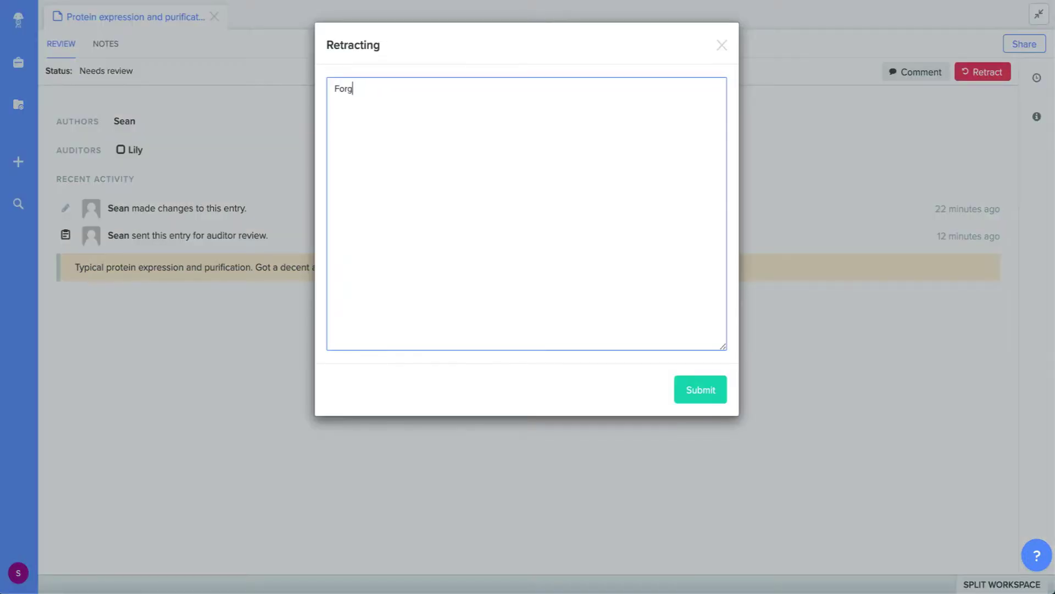
type("ot to attach a sequence file.")
key("Return")
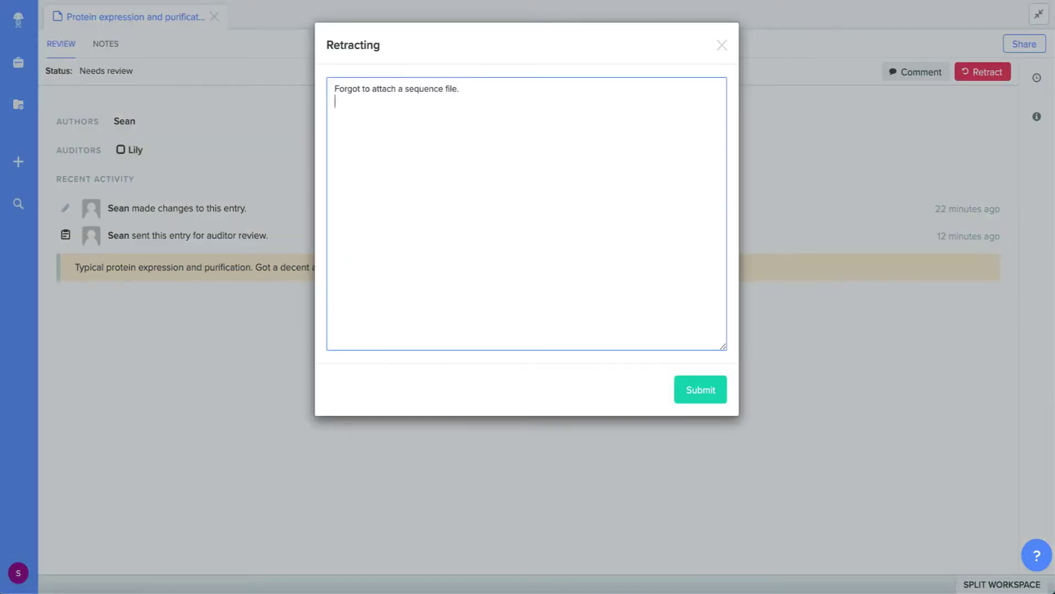
left_click(708, 388)
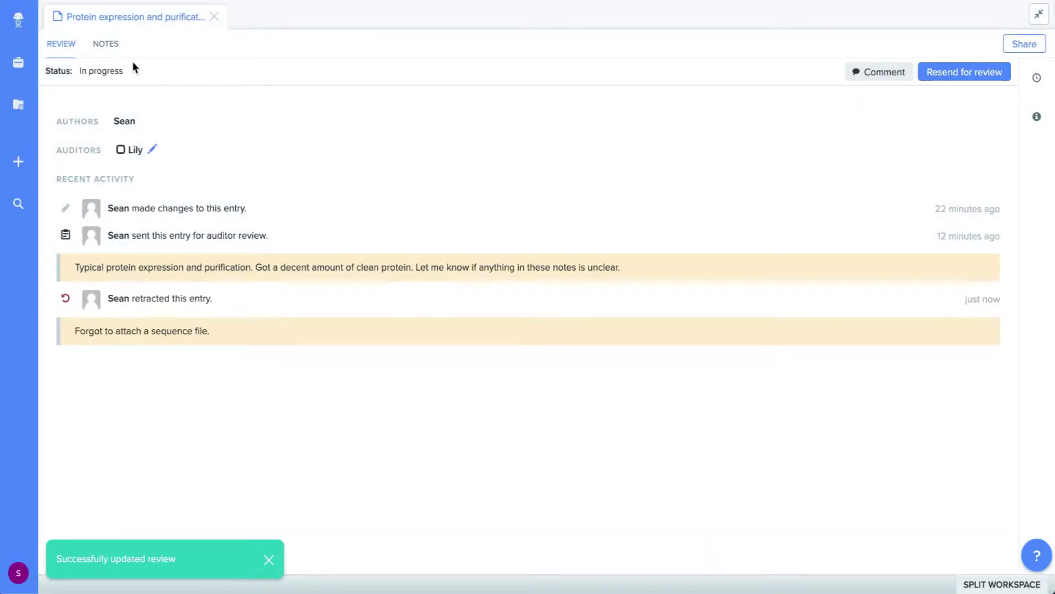
left_click(112, 48)
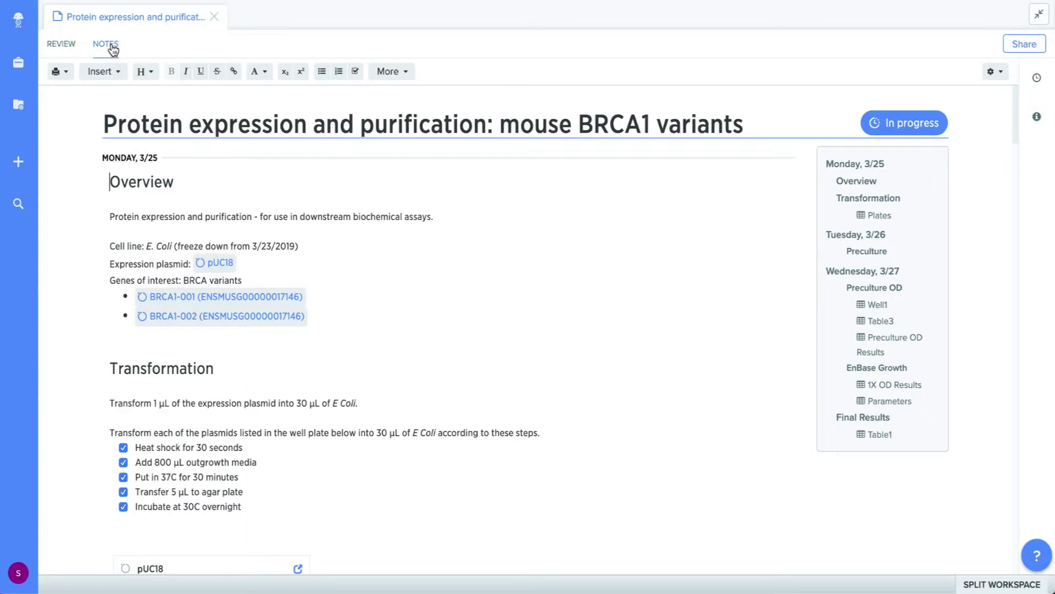
left_click(314, 316)
key("Return")
type("@brca1-")
key("Return")
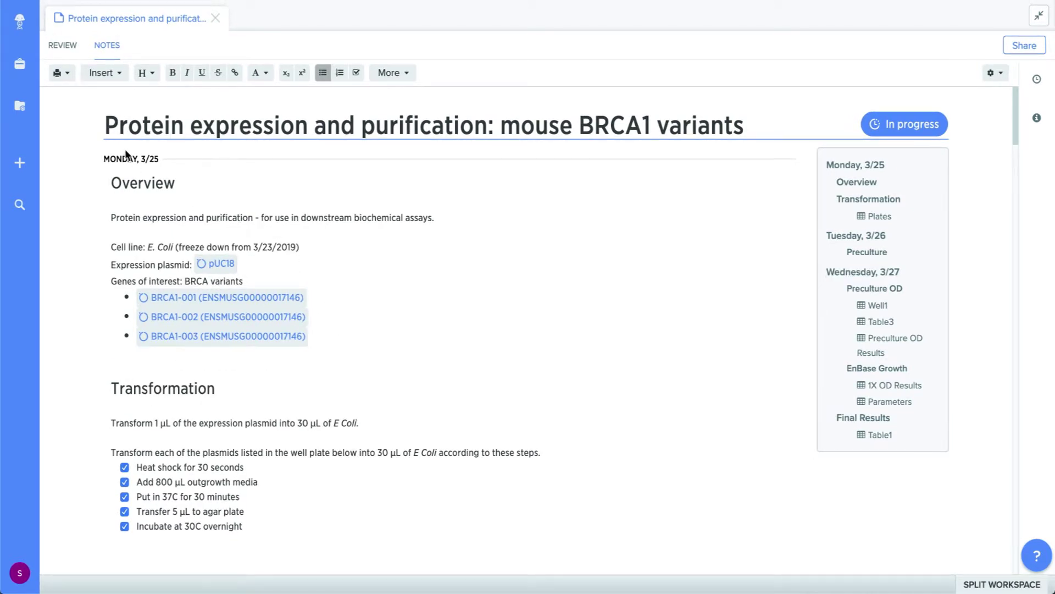
- Resend the entry for review with the comment "Updated!"
left_click(64, 55)
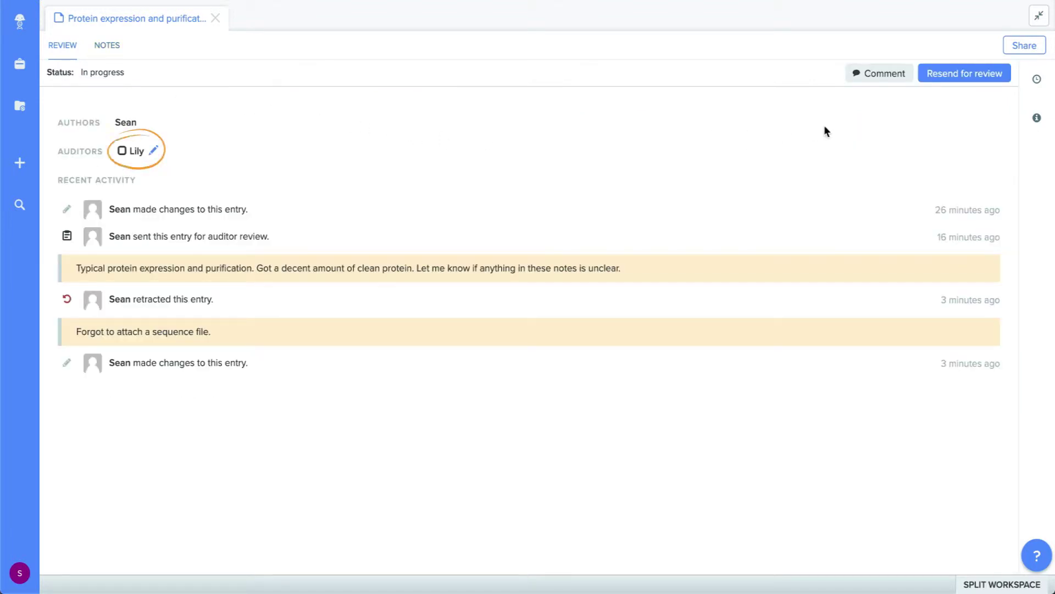
left_click(942, 75)
type("Updated!")
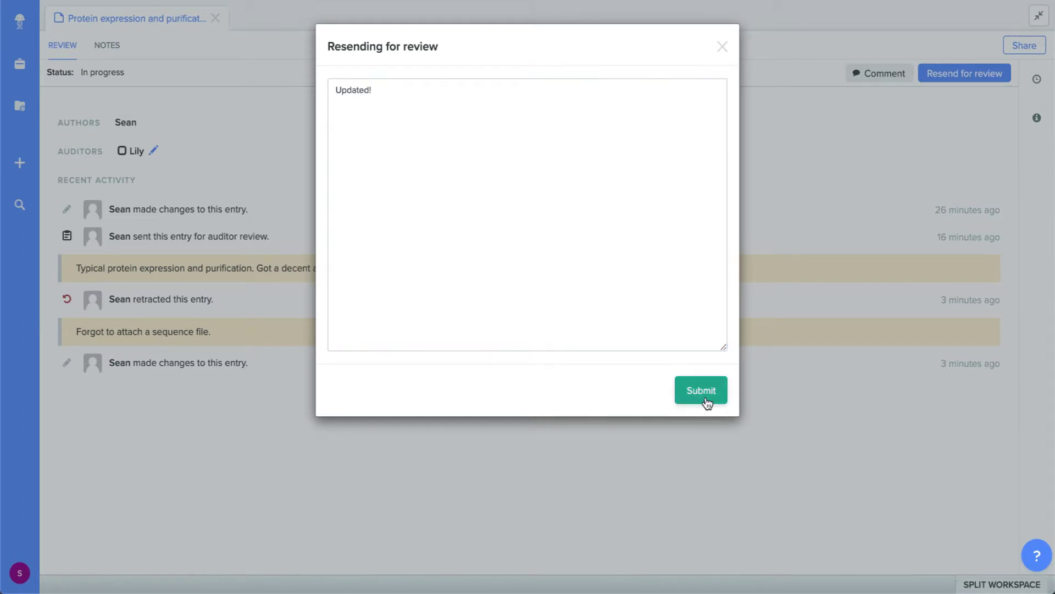
left_click(707, 399)
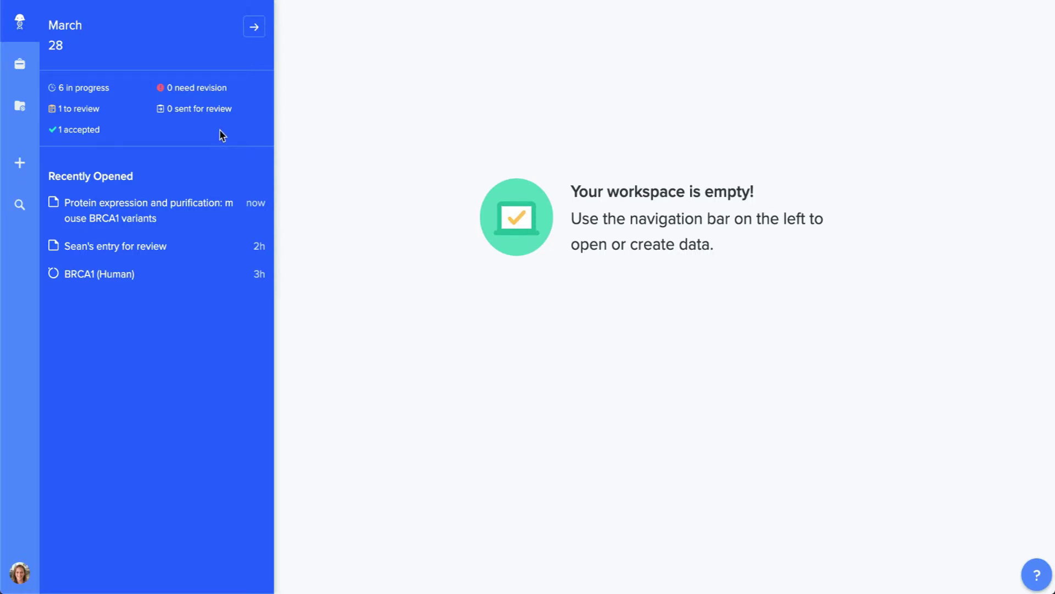
- As the auditor, open the mouse BRCA1 variants entry awaiting review and examine its notes down to the Well1 table
left_click(91, 111)
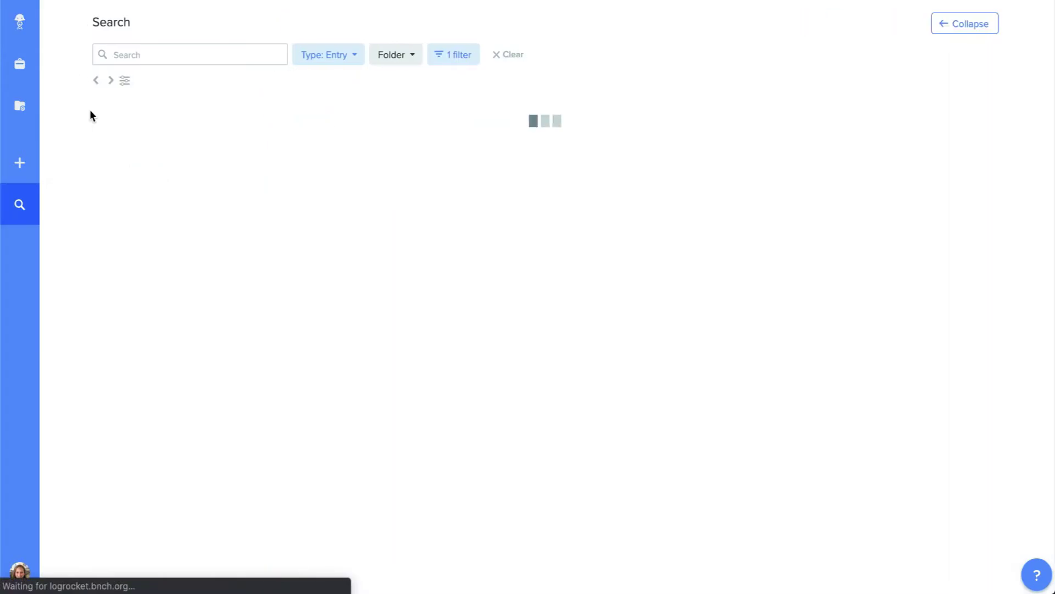
left_click(170, 147)
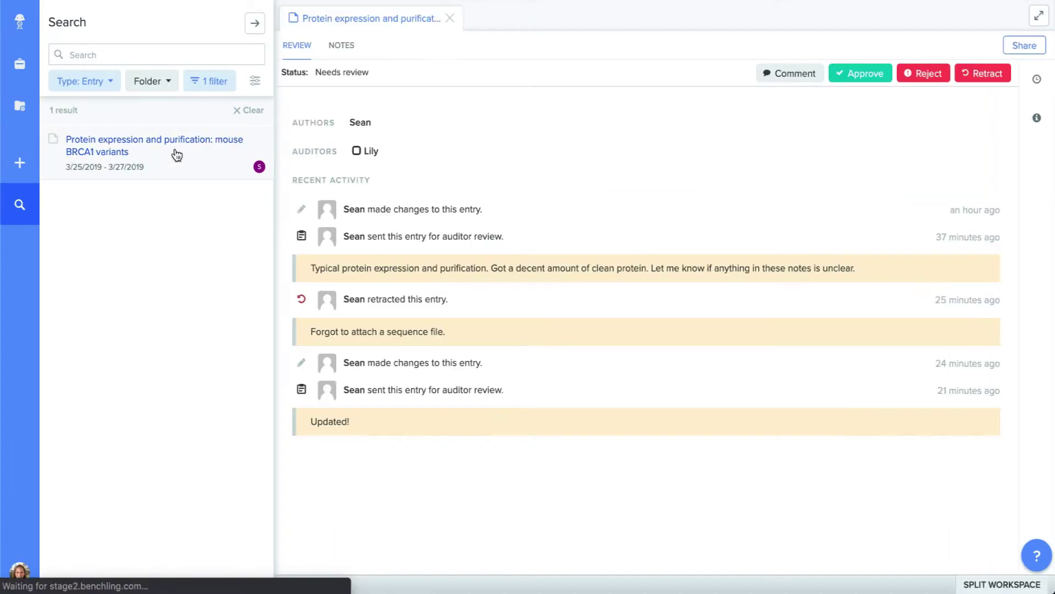
left_click(35, 193)
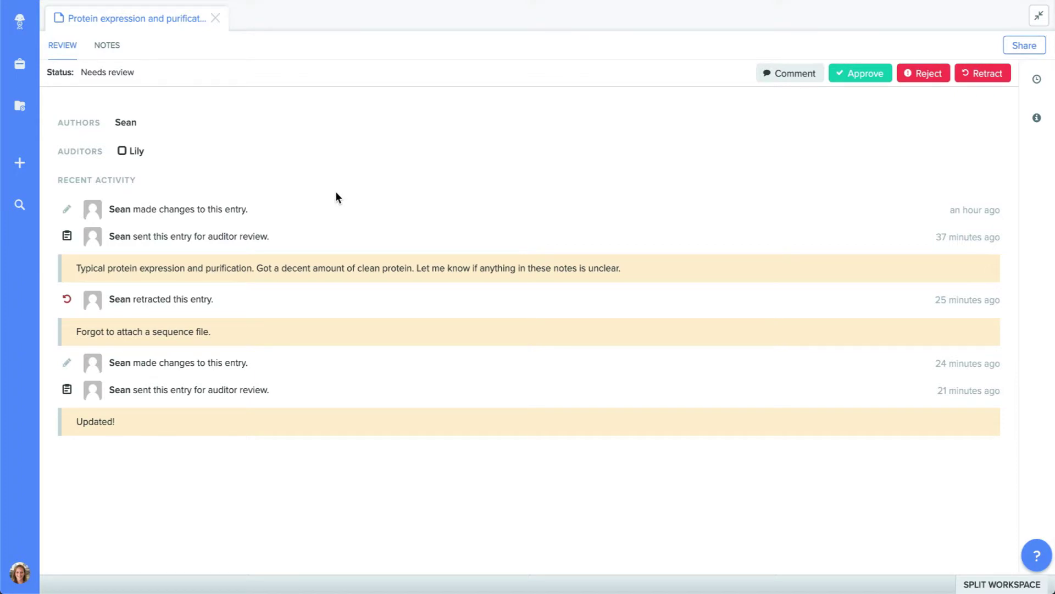
left_click(113, 52)
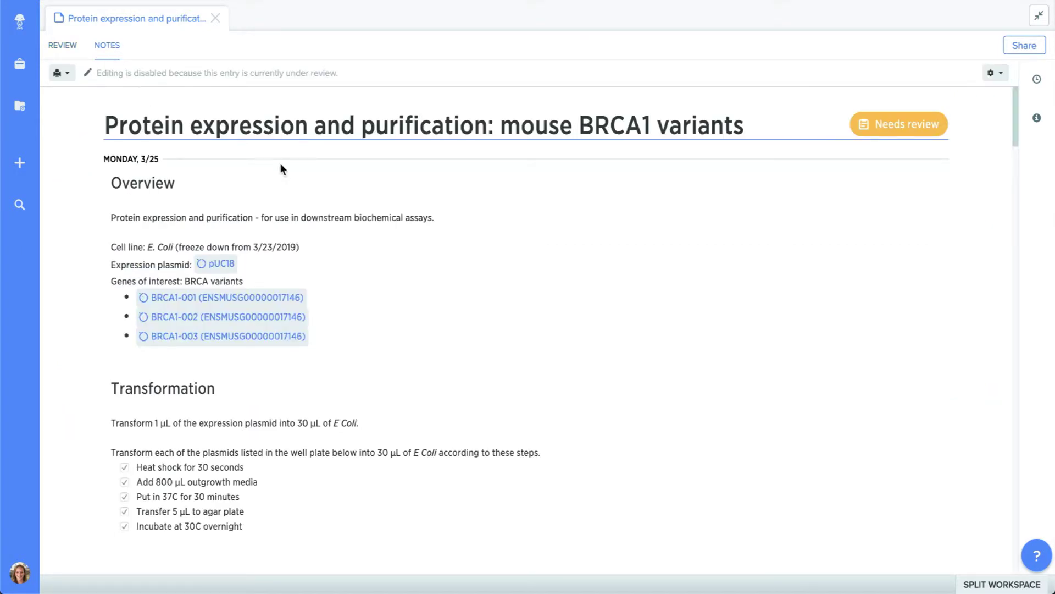
scroll(447, 226, "down", 15)
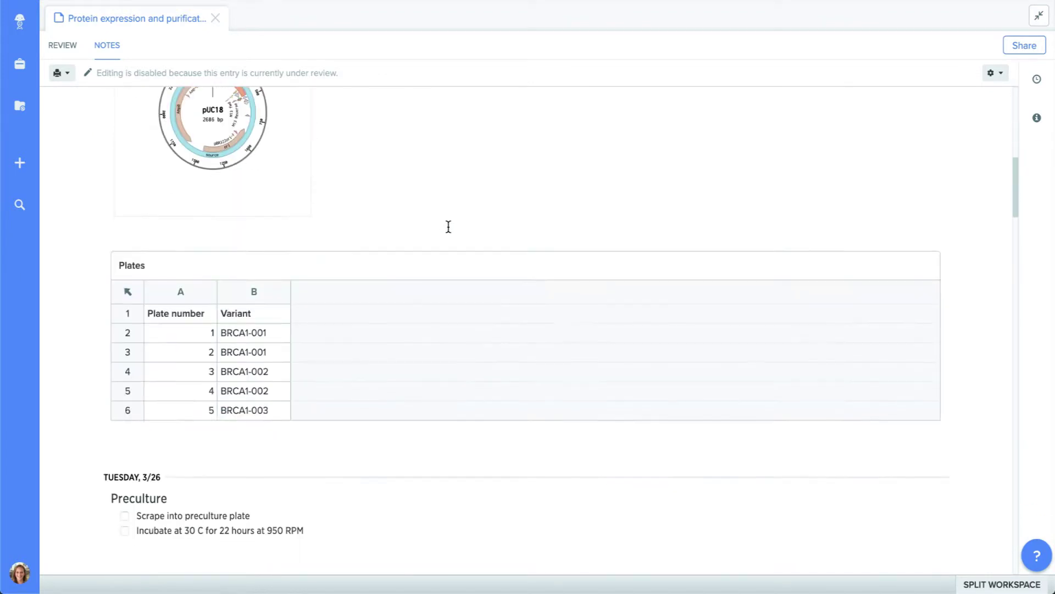
scroll(449, 227, "down", 3)
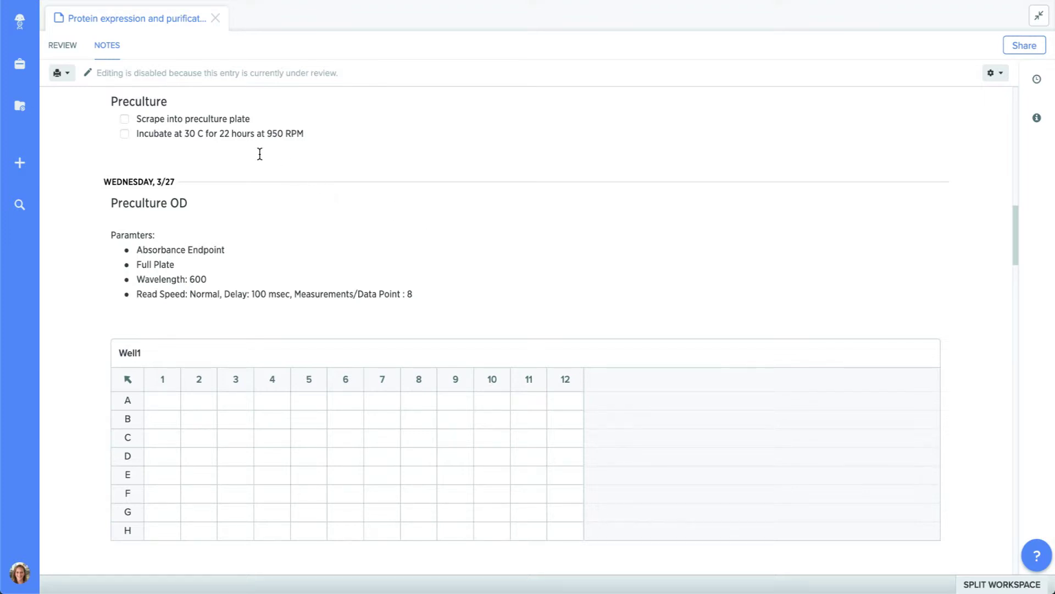
left_click(72, 54)
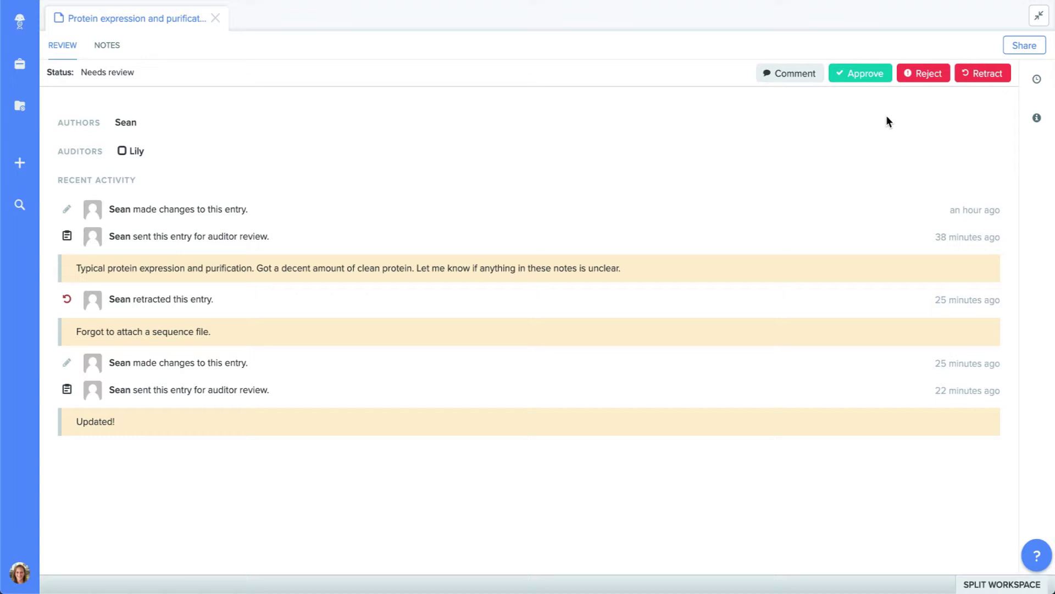
- Reject the entry with the comment "Looks like you forgot to add preculture OD data. Please update."
left_click(925, 81)
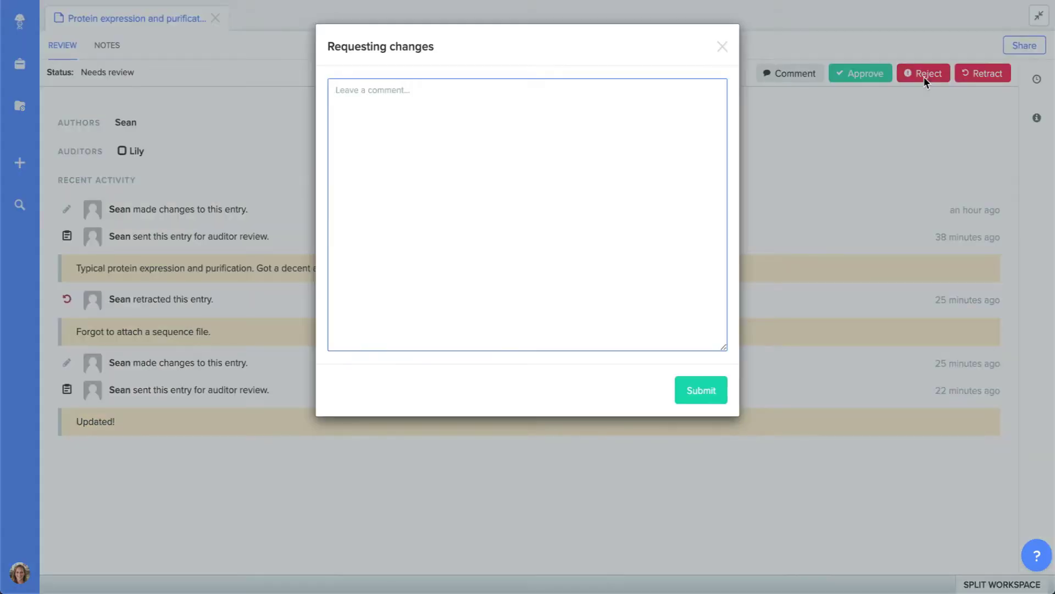
type("Looks like you forgot to add precu")
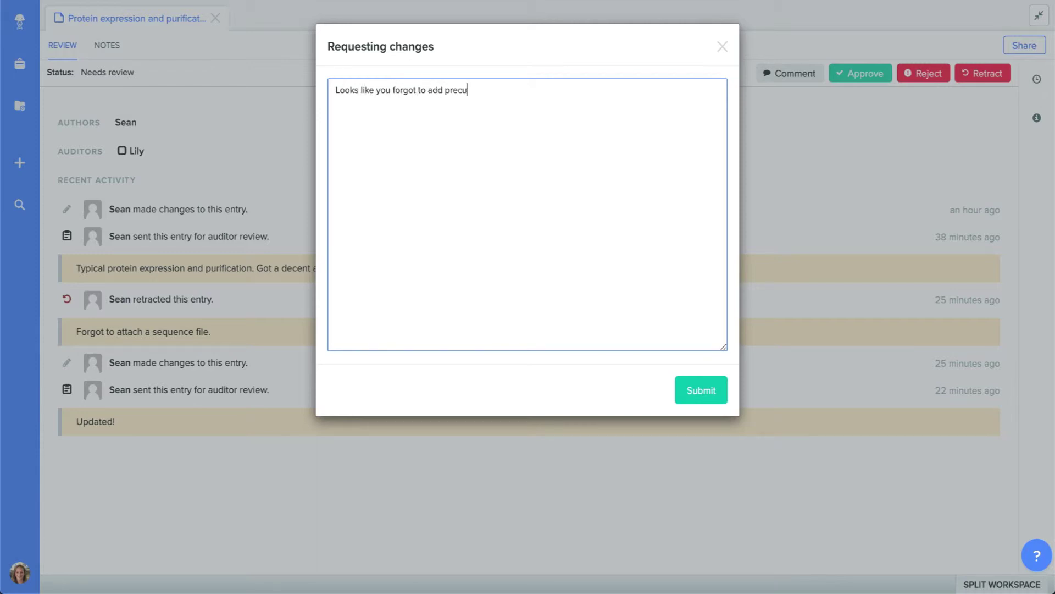
type("lture OD data. Please up")
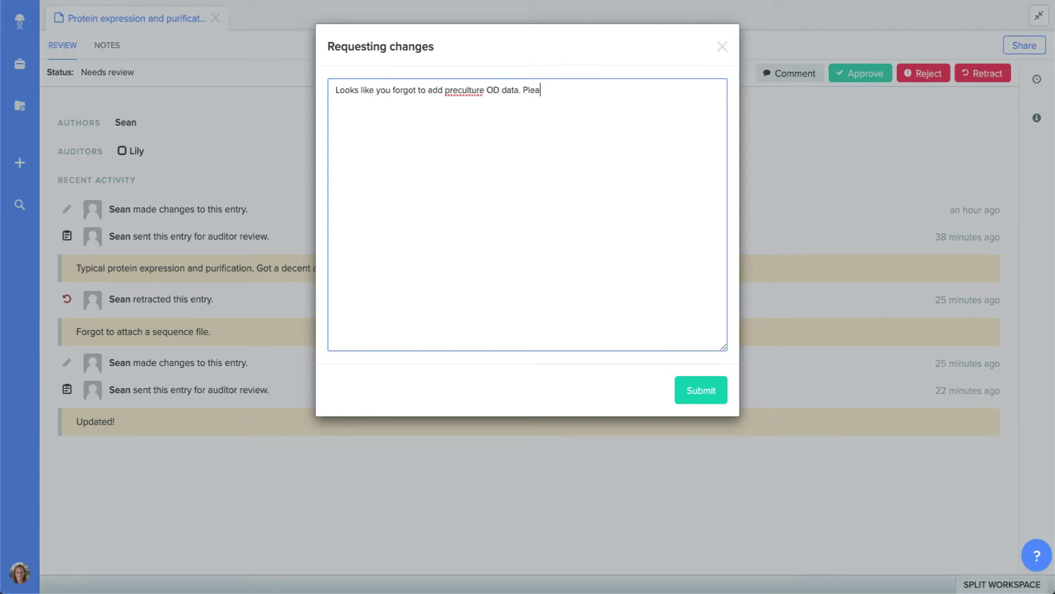
type("date.")
left_click(704, 390)
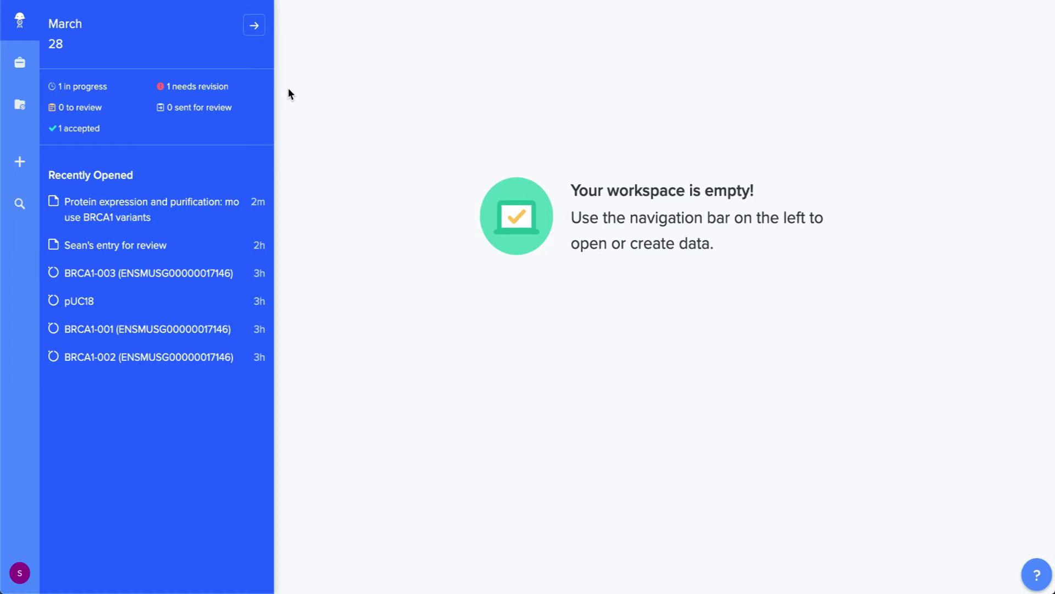
- As the author, open the mouse BRCA1 variants entry from the entries needing revision and collapse the search results
left_click(216, 89)
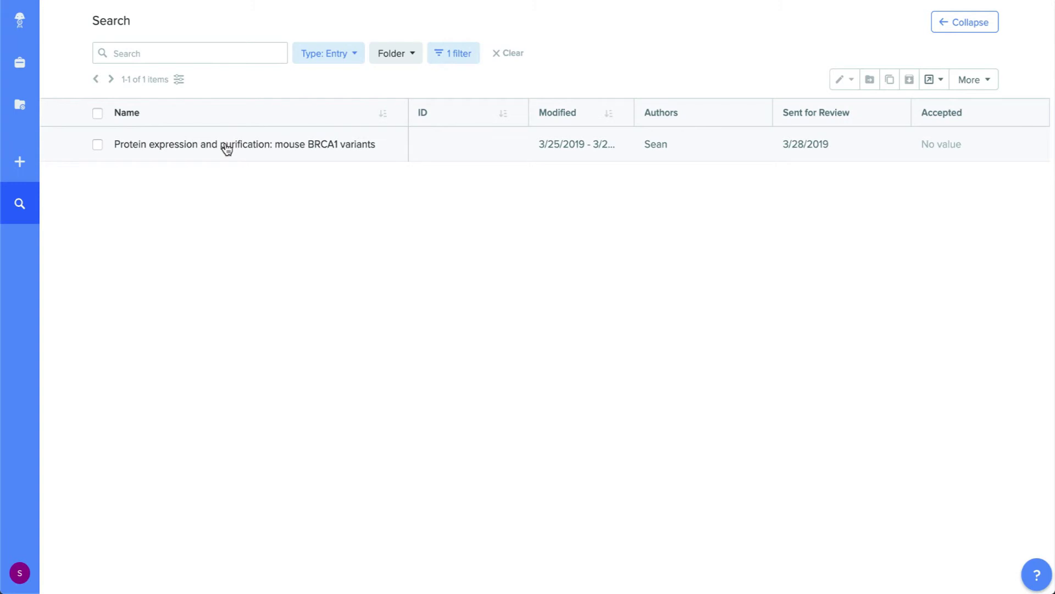
left_click(224, 144)
left_click(19, 204)
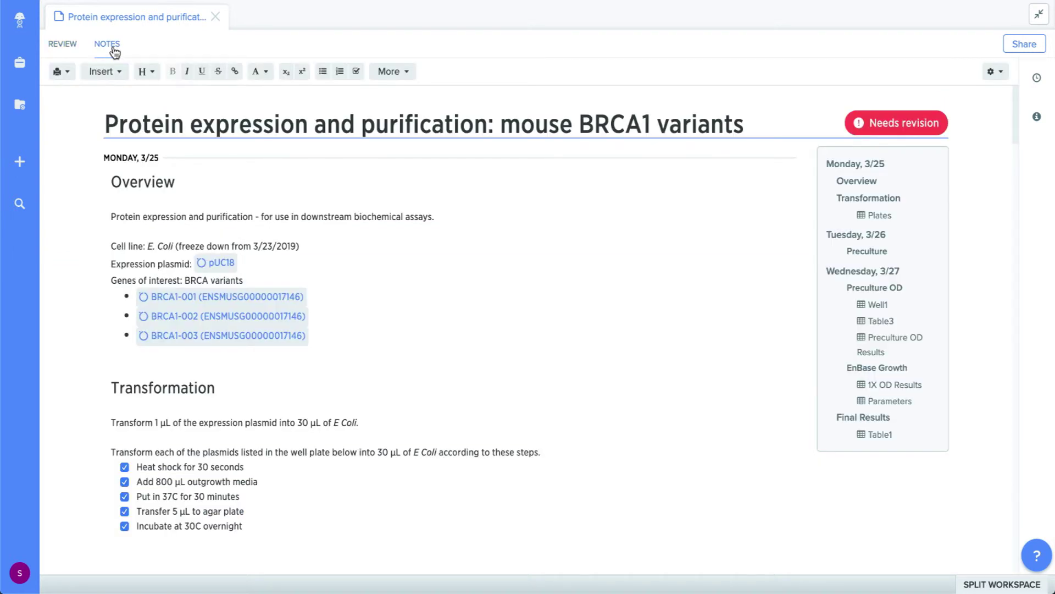
- Fill wells A1 to H12 of the Well1 table in the notes with the preculture OD data, beginning 5.04, 6.26, 5.94
scroll(352, 249, "down", 10)
scroll(352, 249, "down", 8)
left_click(163, 395)
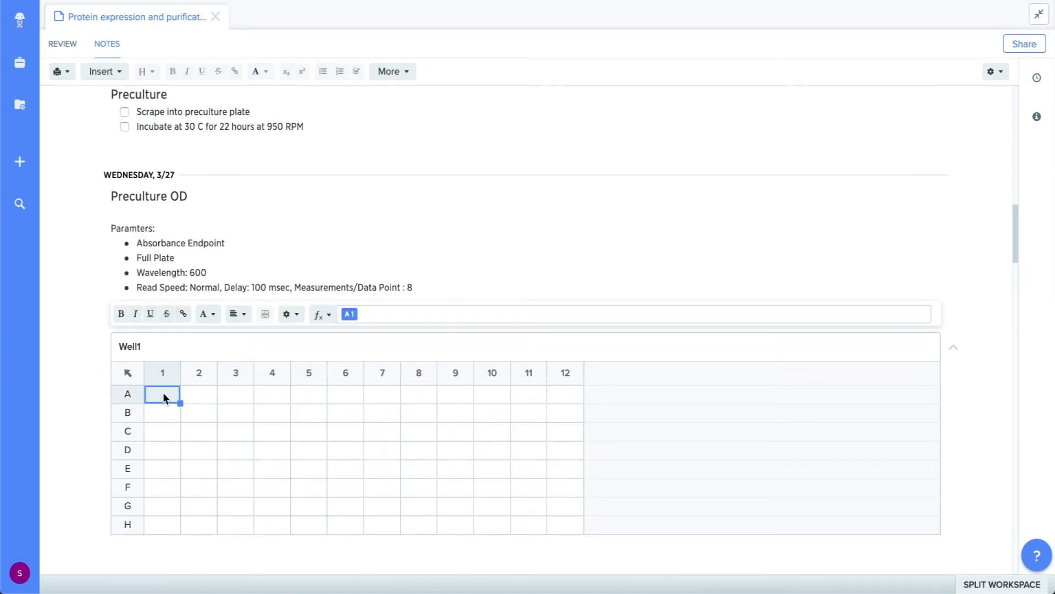
type("5.04\t6.26\t5.94\t5.3\t6.08\t6.06\t6.34\t5.88\t5.78\t5.82\t4.66\t5.2 5.76\t6\t6.12\t6\t5.6\t5.44\t5.64\t5.5\t5.54\t6.02\t4.86\t6.24 5.72\t5.84\t5.62\t5.48\t6.16\t6.34\t6.76\t5.68\t5.36\t4.76\t4.9\t5.4 6.32\t5.68\t6.14\t5.8\t6.28\t5.84\t5.56\t6.1\t6.46\t6\t4.7\t4.84 6.3\t5.64\t6.02\t6.08\t5.7\t5.42\t6.02\t5.54\t5.48\t5.46\t5.02\t5.44 5.98\t5.88\t5.66\t5.82\t5.7\t6.1\t5.78\t5.84\t5.96\t6.04\t5.18\t5.72 5.76\t5.94\t5.82\t5.72\t5.92\t6.1\t6.1\t5.54\t-0.02\t5.84\t5.54\t5.28 5.72\t6.22\t5.56\t5.78\t6.26\t6.18\t6.02\t5.86\t0.02\t5.56\t4.8\t5.46")
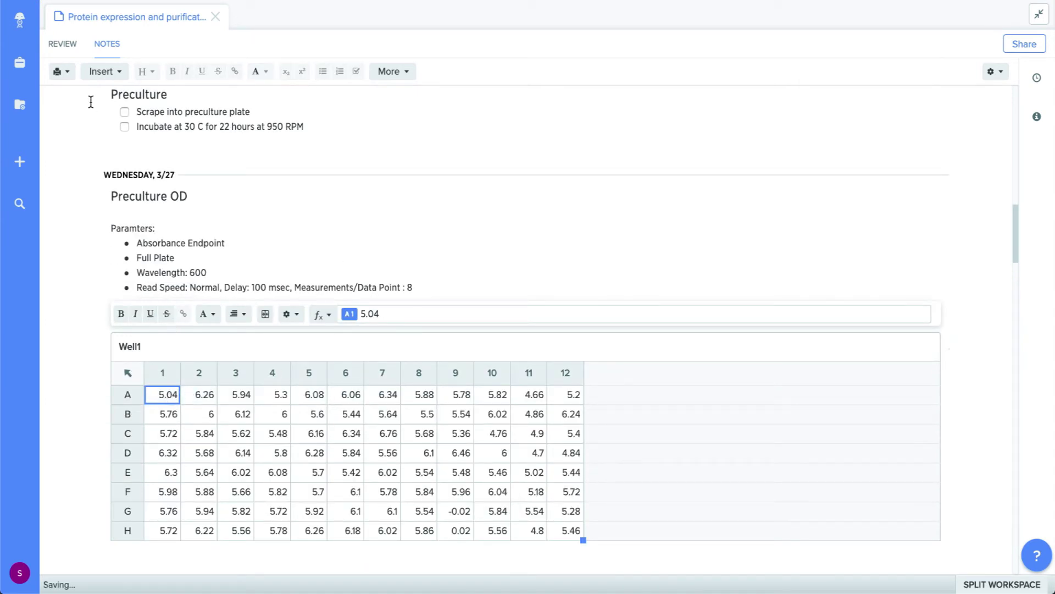
- Resend the revised entry for review with the comment "Updated with OD results."
left_click(65, 49)
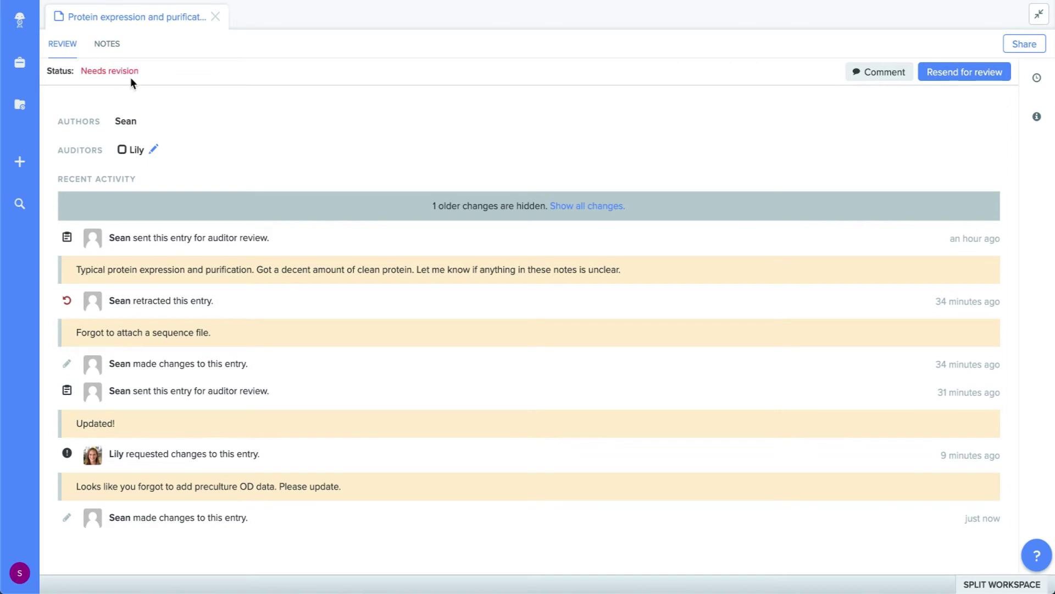
left_click(948, 76)
type("Updated with OD results.")
left_click(701, 391)
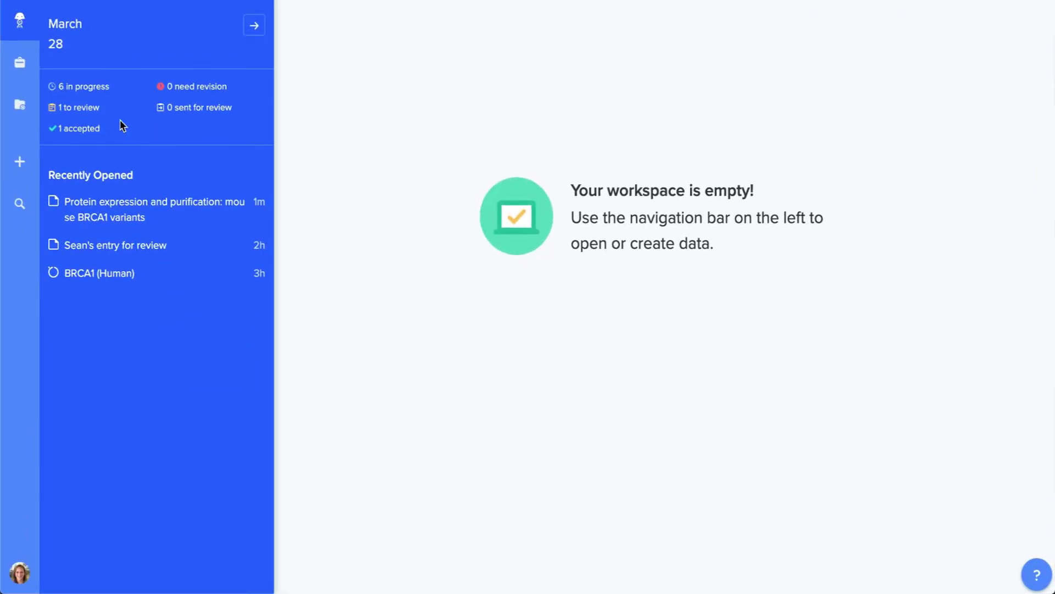
- As the reviewer, open the mouse BRCA1 variants entry from the entries to review and collapse the search results
left_click(86, 110)
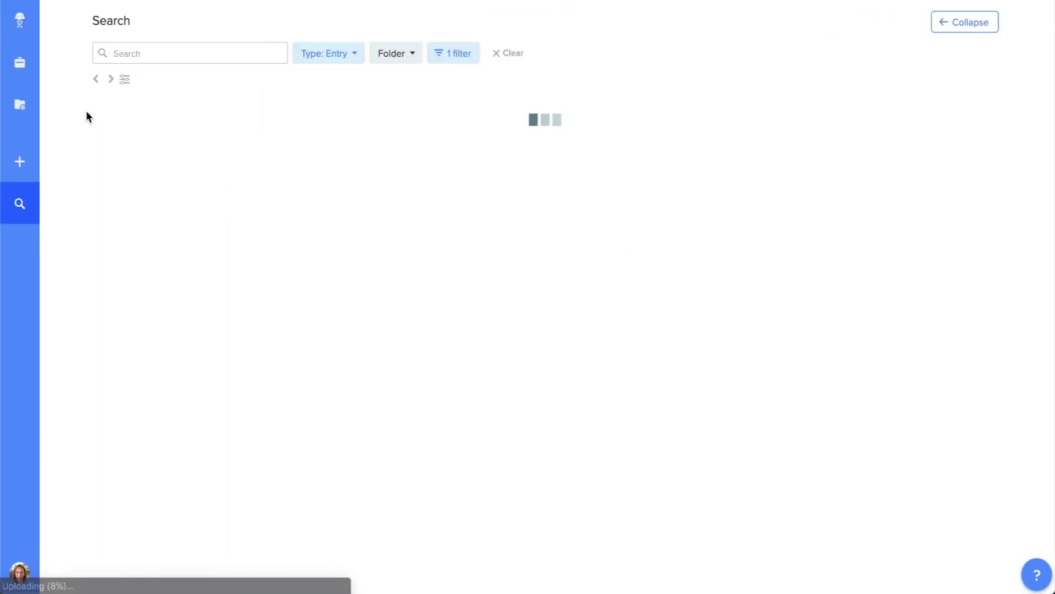
left_click(156, 153)
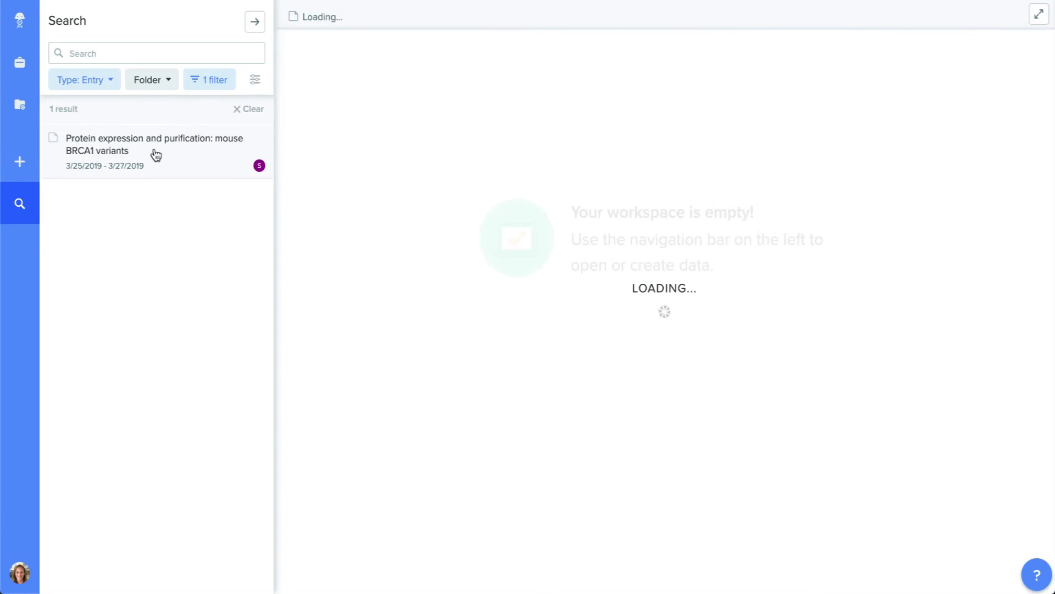
left_click(31, 207)
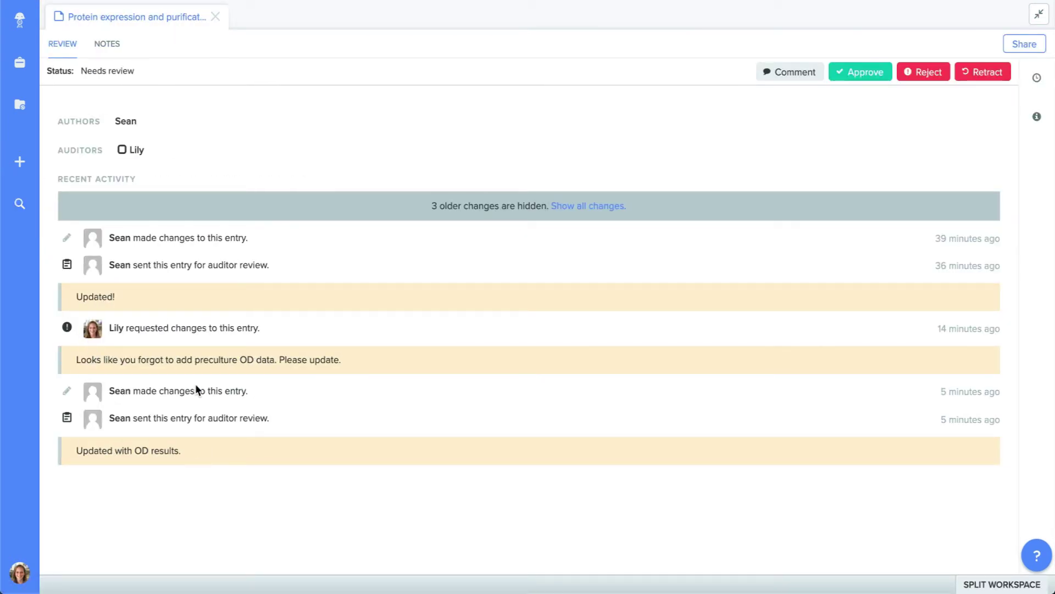
- Check the preculture OD data in the Well1 table of the entry's notes
left_click(107, 44)
scroll(381, 282, "down", 15)
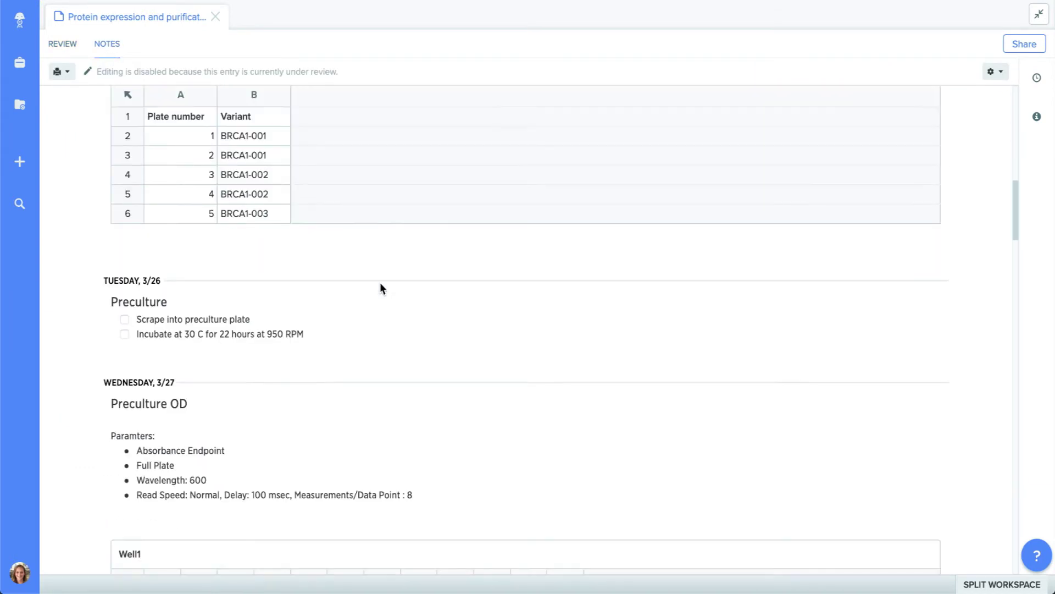
scroll(380, 283, "down", 2)
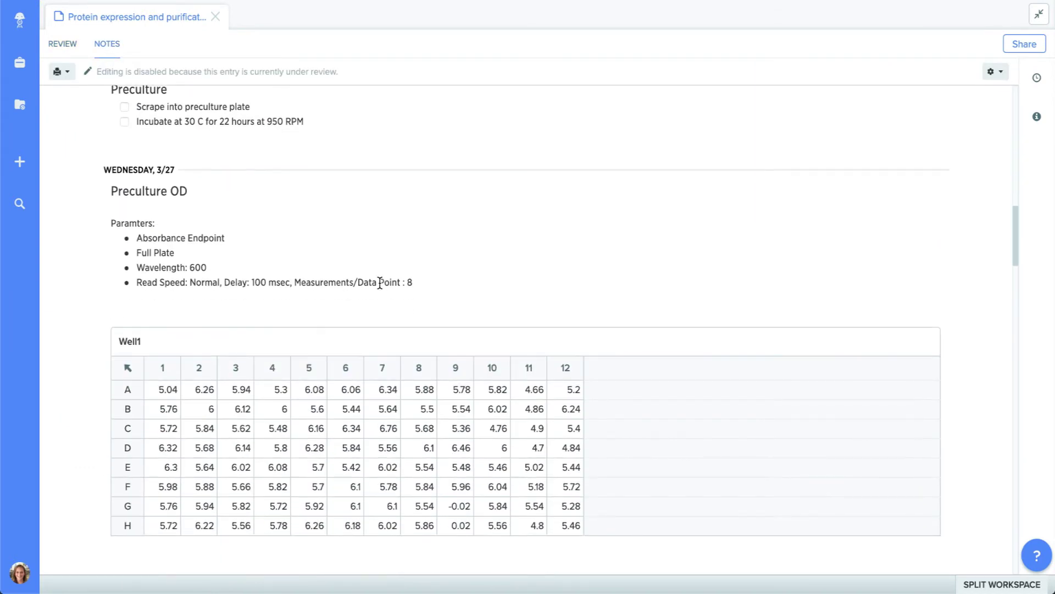
- Approve the entry from its review page with the comment "Looks good."
left_click(64, 47)
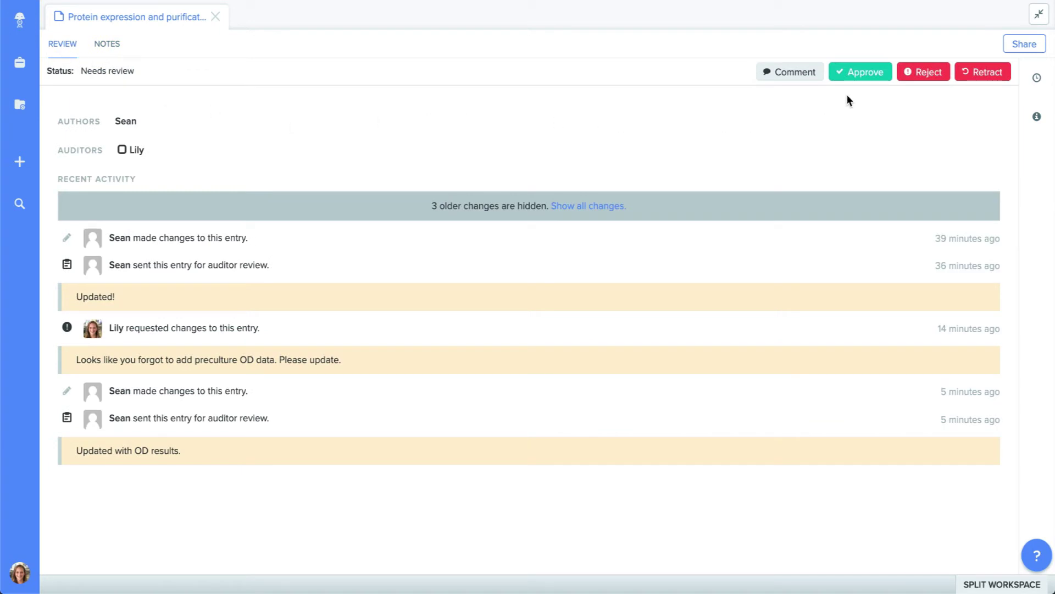
left_click(858, 77)
type("Looks good.")
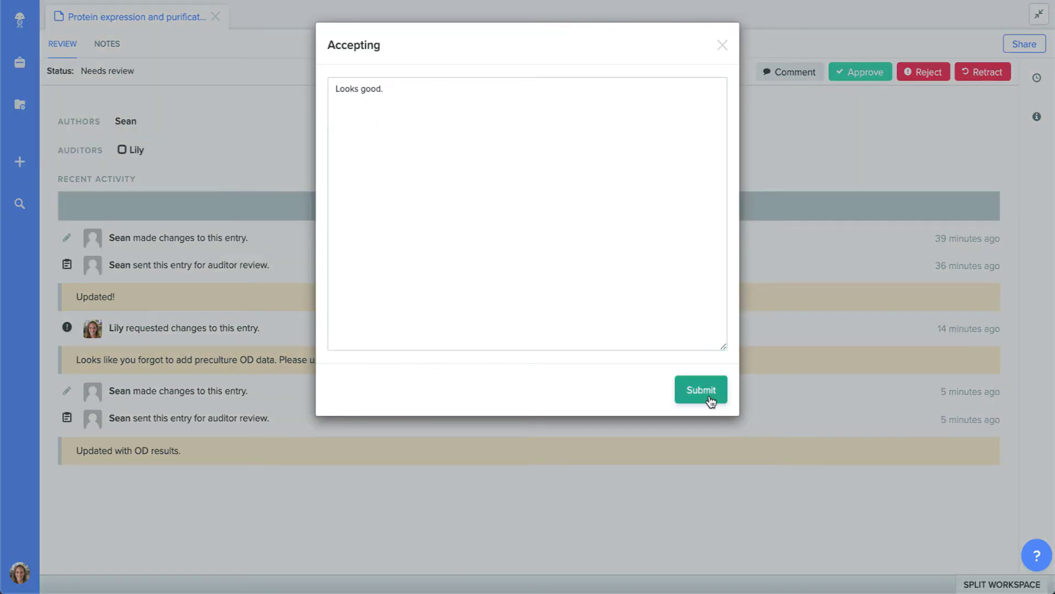
left_click(709, 397)
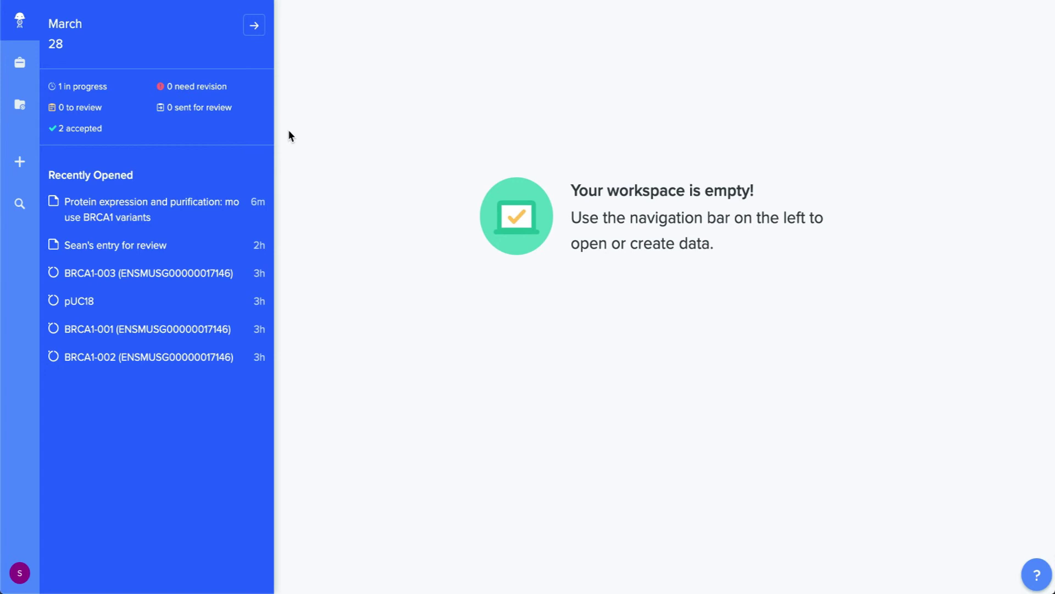
- As the author, open the mouse BRCA1 variants entry from the accepted entries, collapse the search results and view its notes
left_click(92, 132)
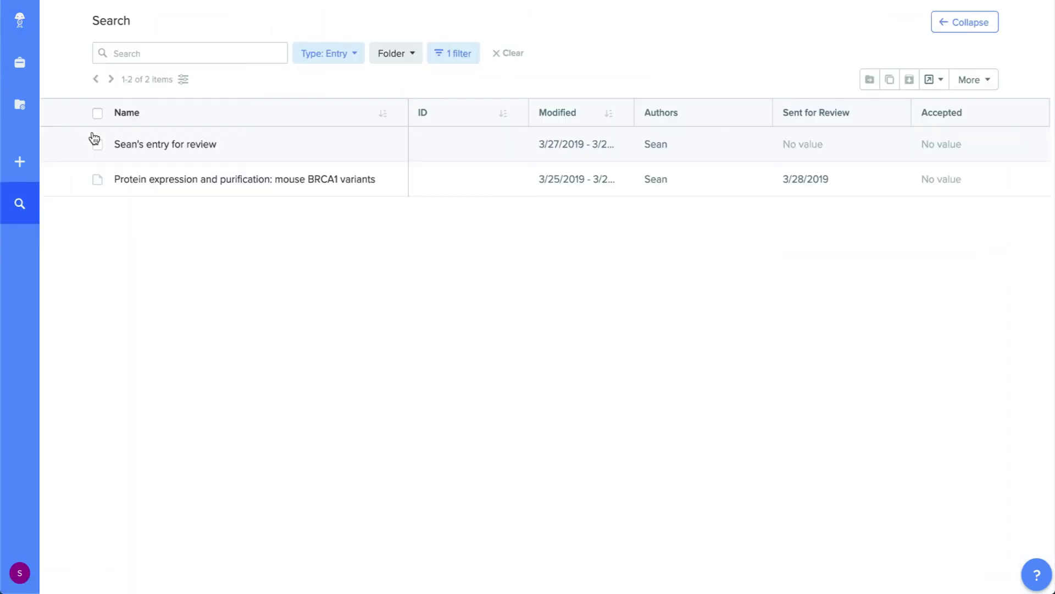
left_click(176, 180)
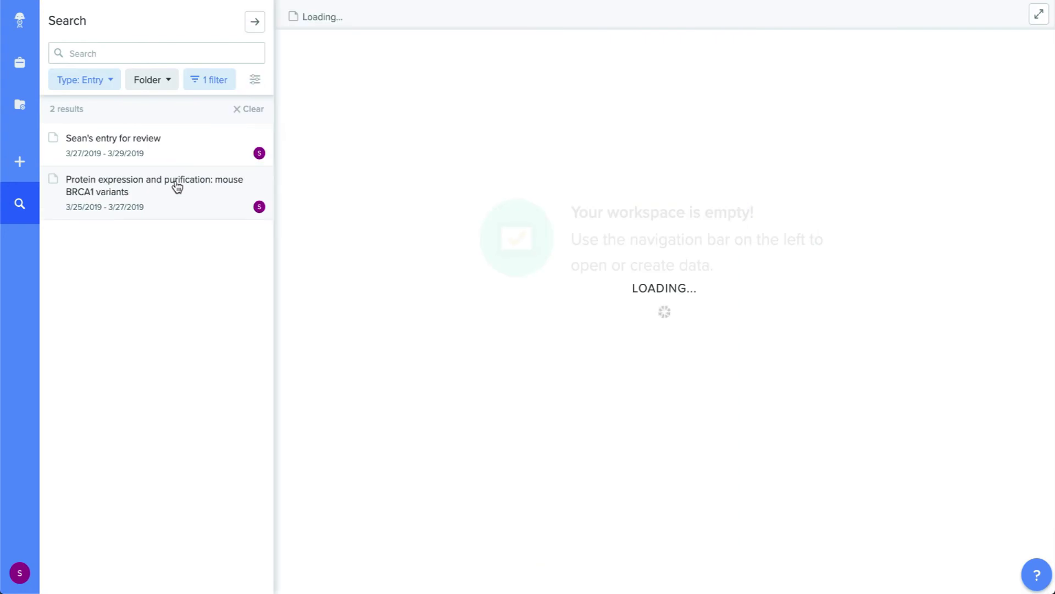
left_click(28, 201)
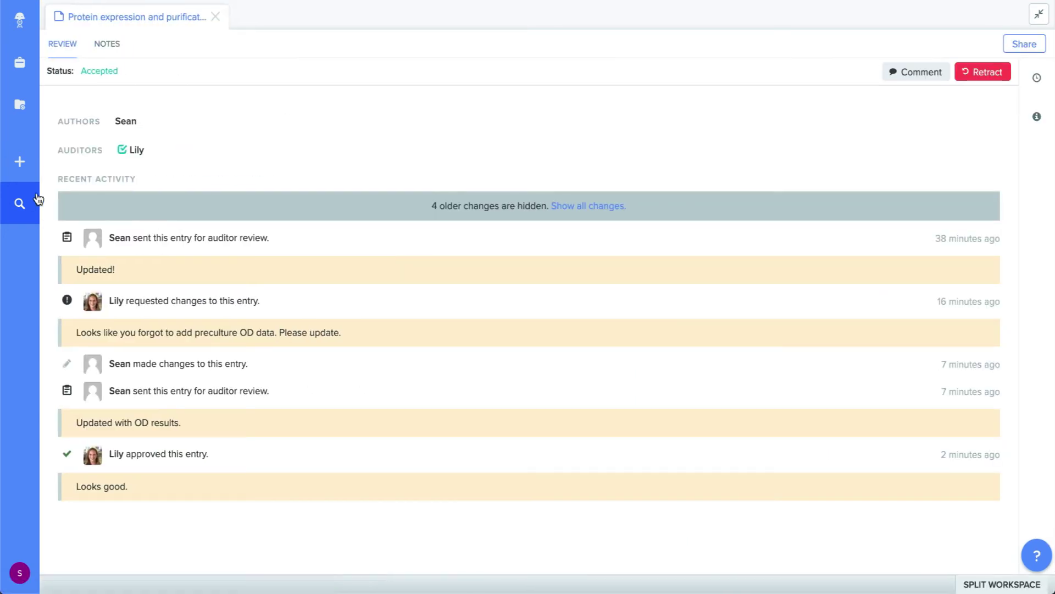
left_click(106, 55)
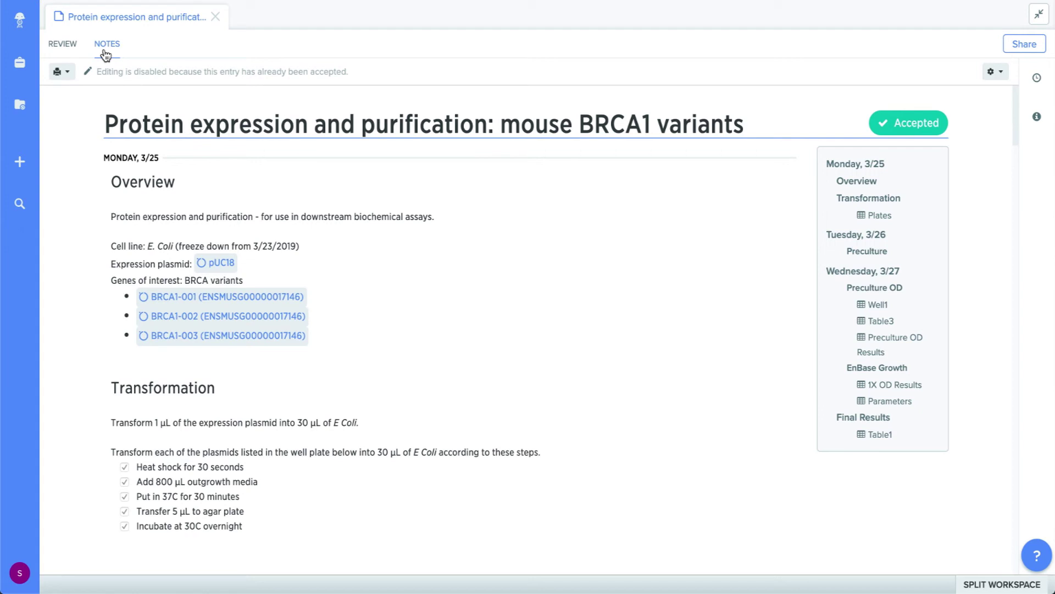